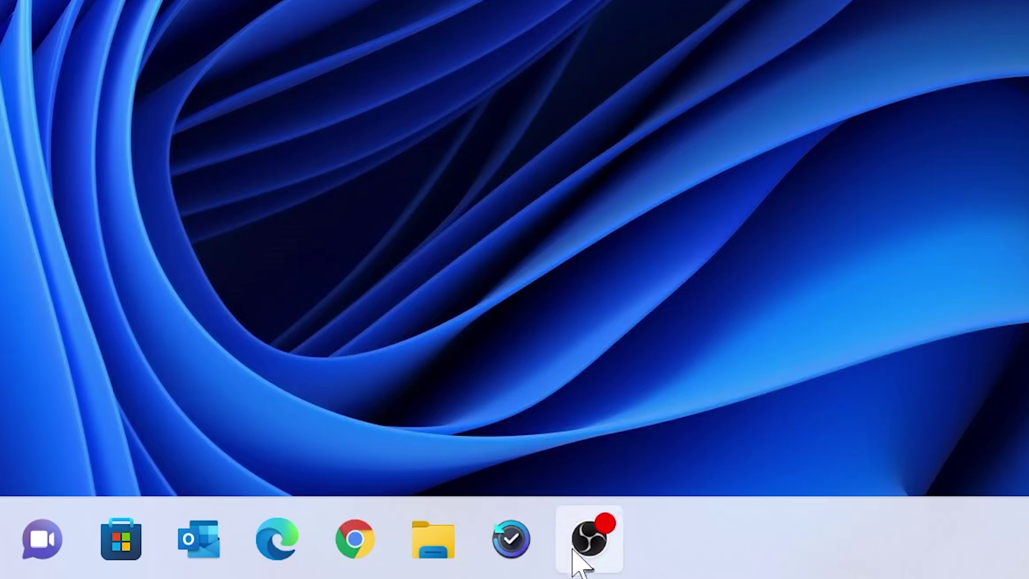
# Step: Open and dismiss OBS Studio's tray options from its taskbar button and the hidden-icons overflow
pyautogui.moveTo(631, 569)
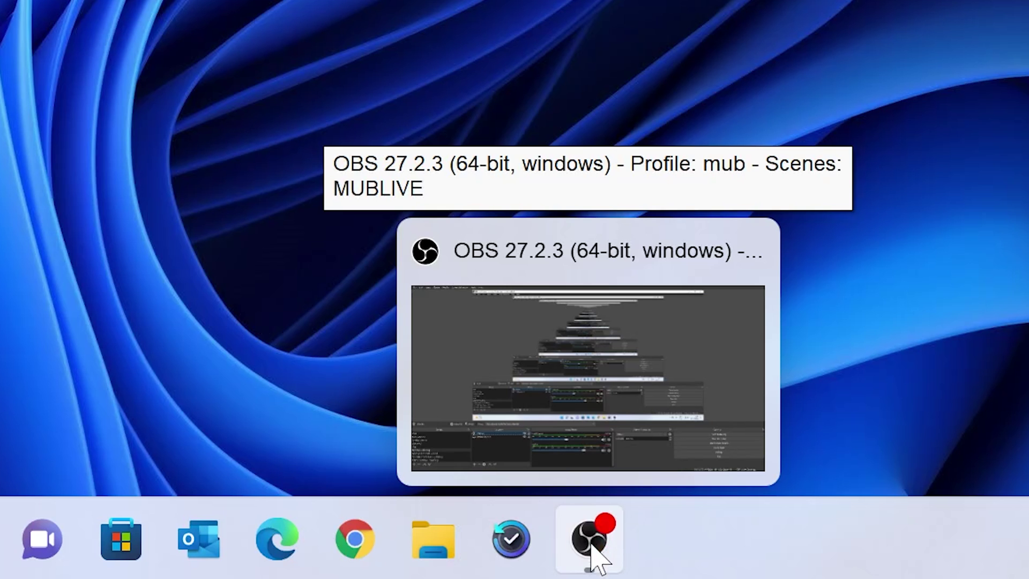
pyautogui.rightClick(596, 544)
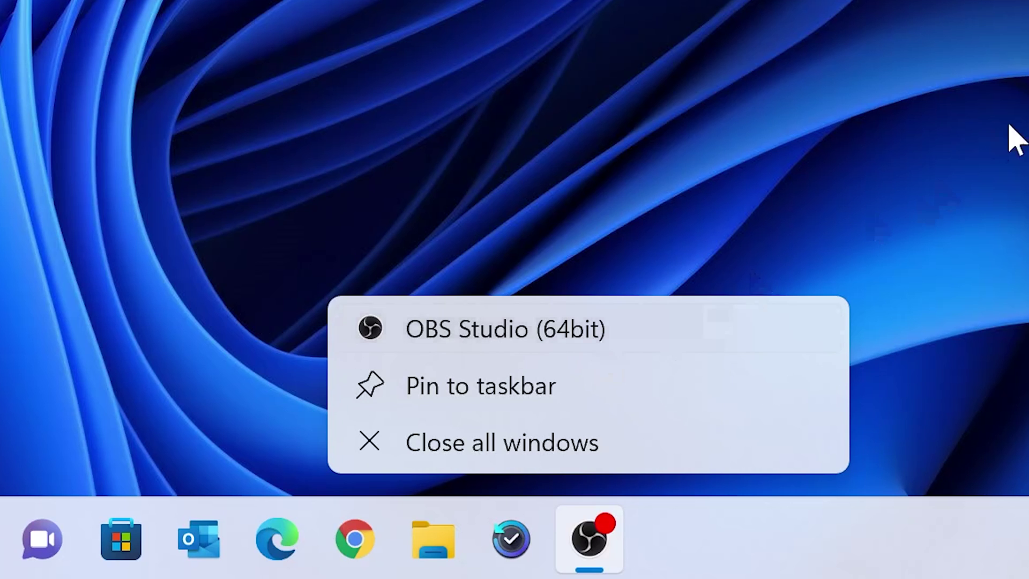
pyautogui.click(1011, 138)
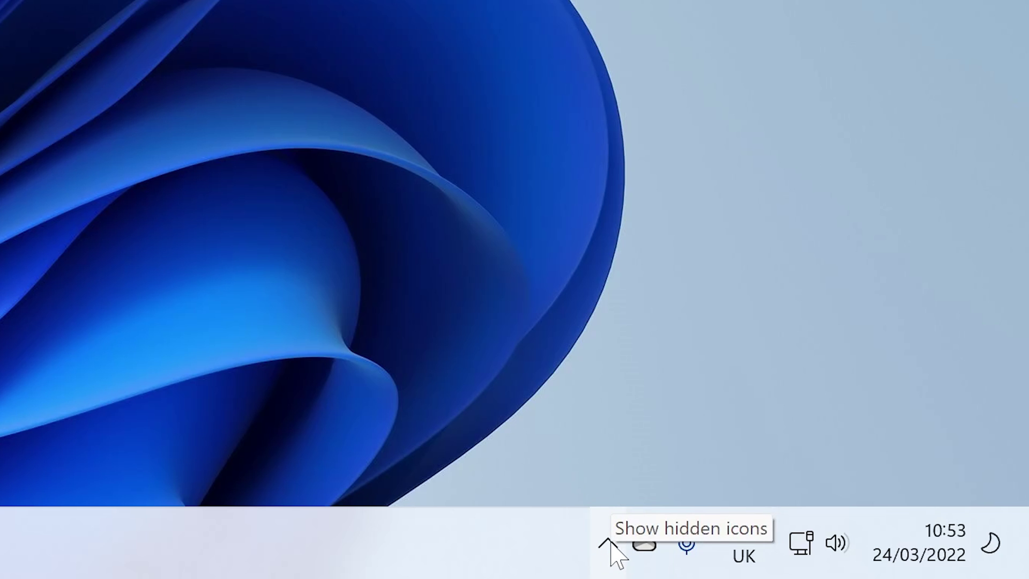
pyautogui.click(611, 543)
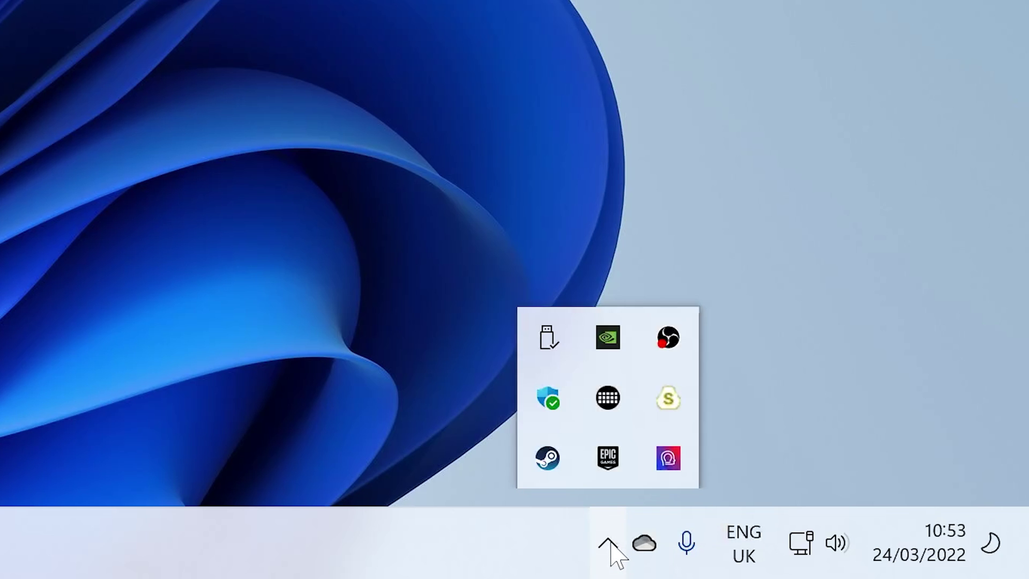
pyautogui.rightClick(674, 343)
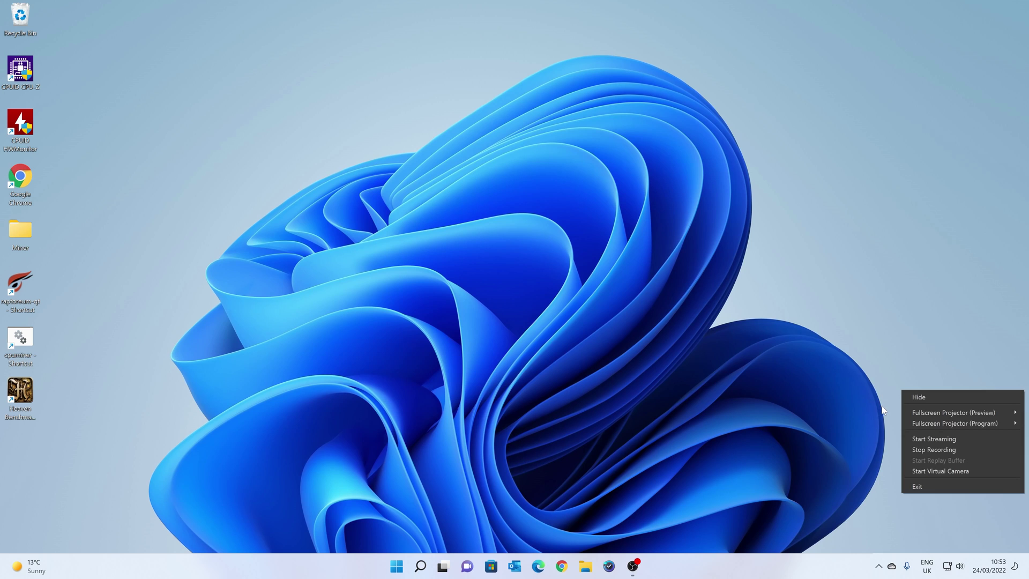
pyautogui.click(621, 83)
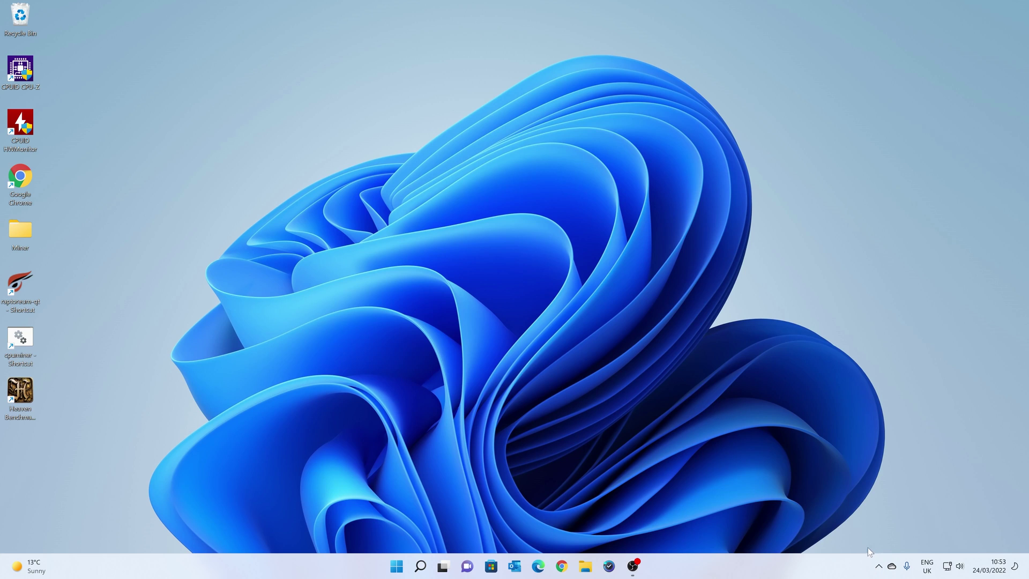
# Step: Check the hidden tray icons overflow again, then close the open Settings window
pyautogui.click(878, 566)
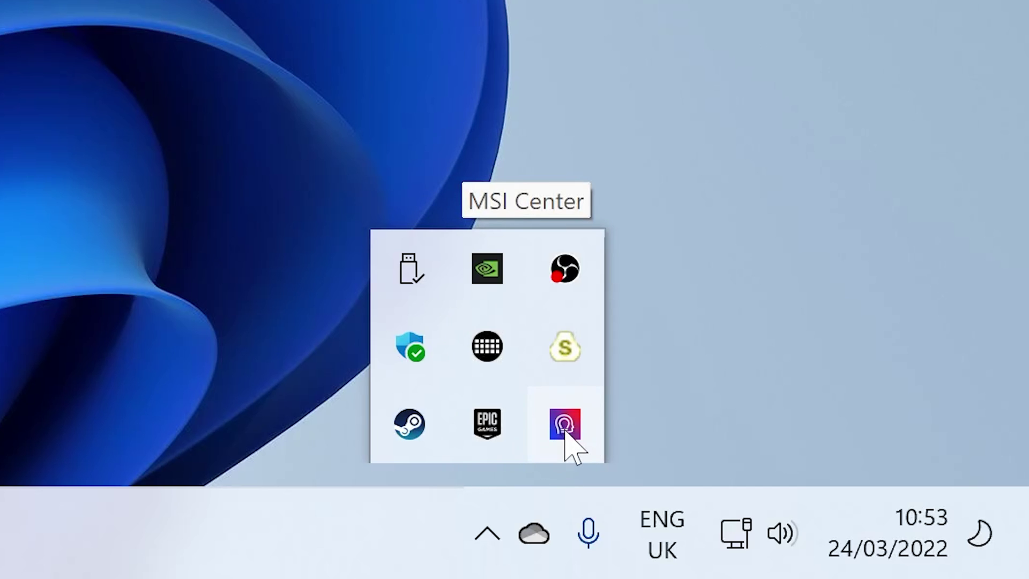
pyautogui.click(669, 332)
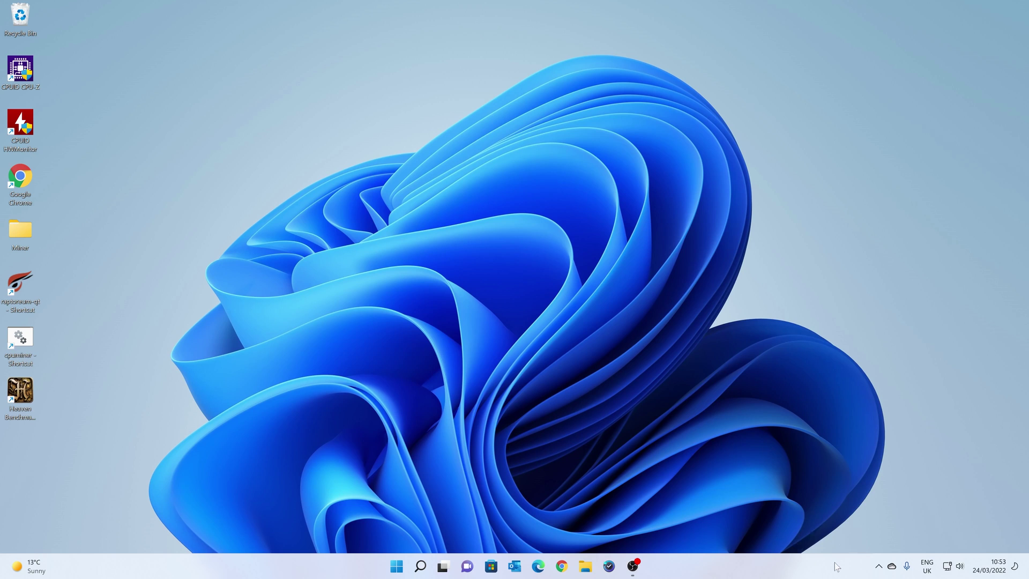
pyautogui.rightClick(837, 567)
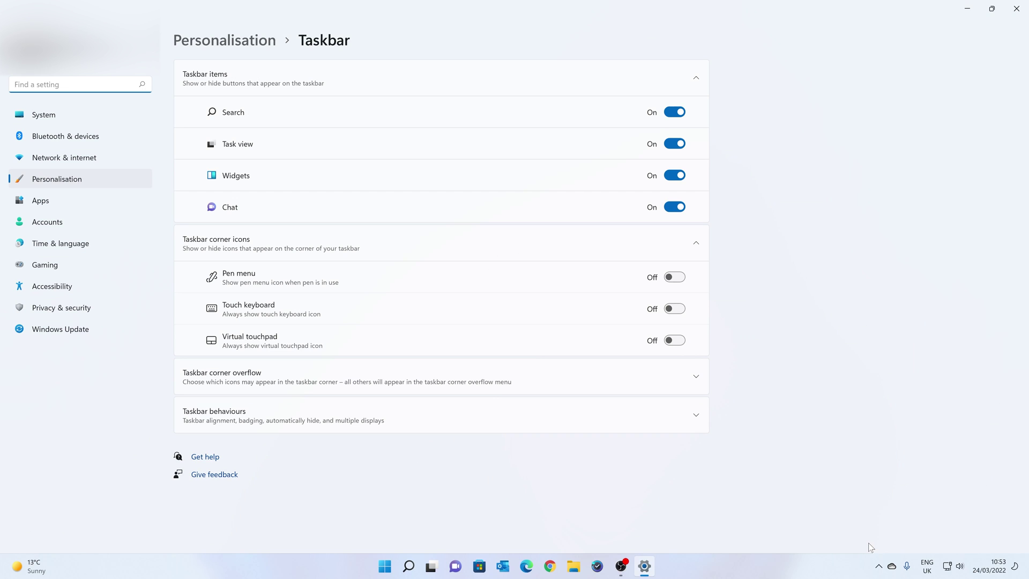
pyautogui.click(1016, 8)
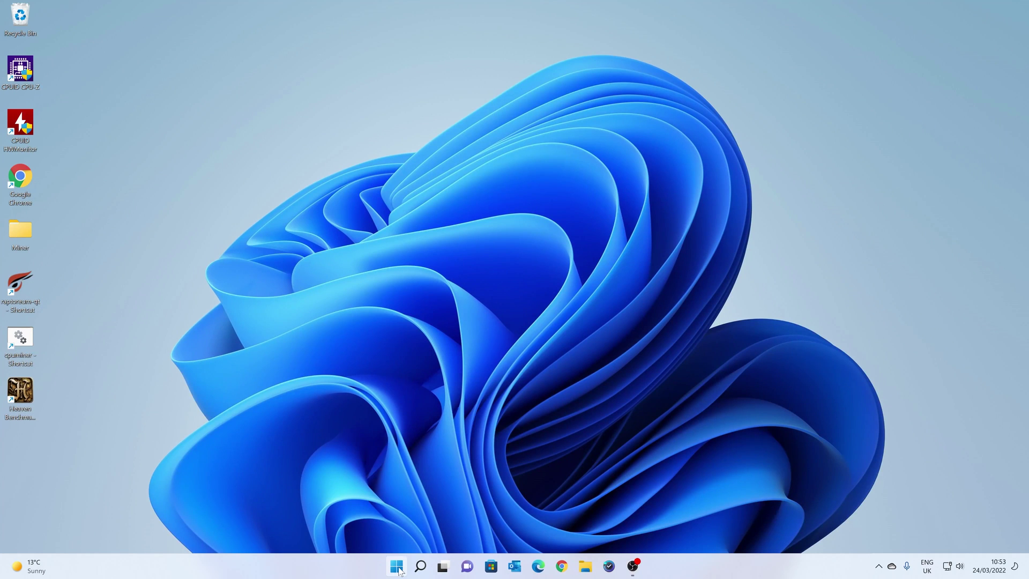
# Step: Relaunch Settings from the Start right-click menu and go to Personalisation > Taskbar
pyautogui.rightClick(397, 567)
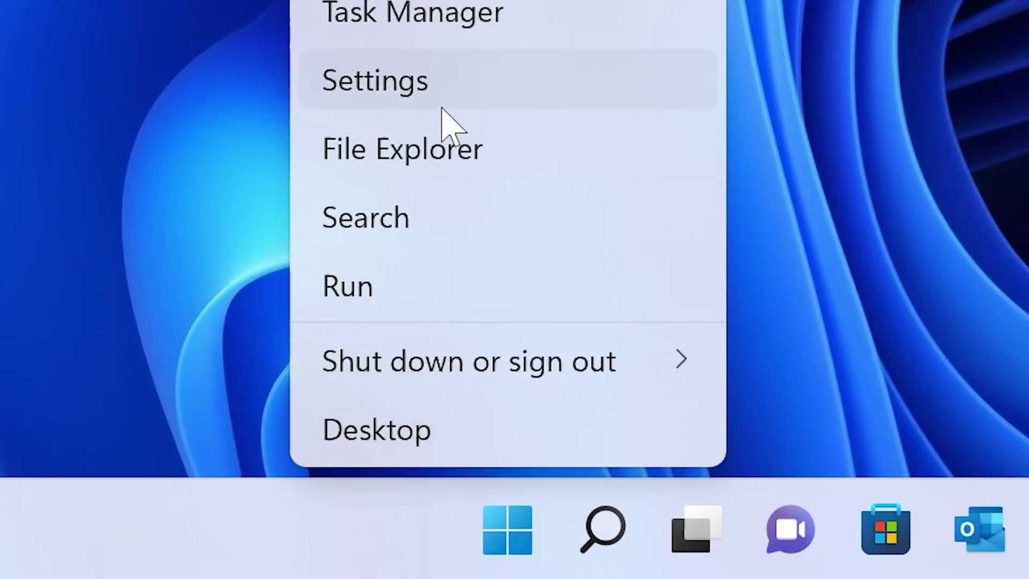
pyautogui.click(437, 104)
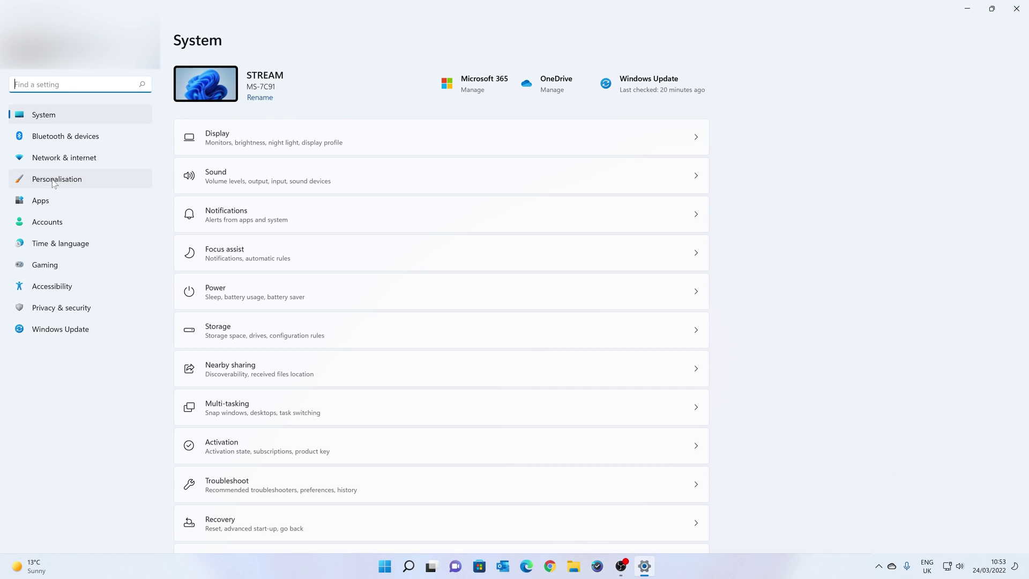
pyautogui.click(54, 180)
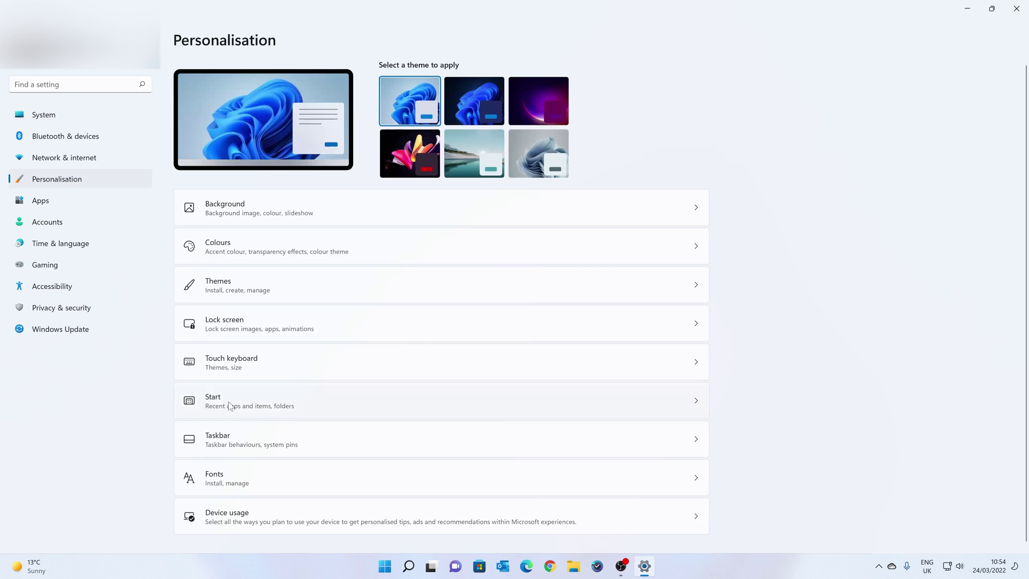
pyautogui.click(243, 441)
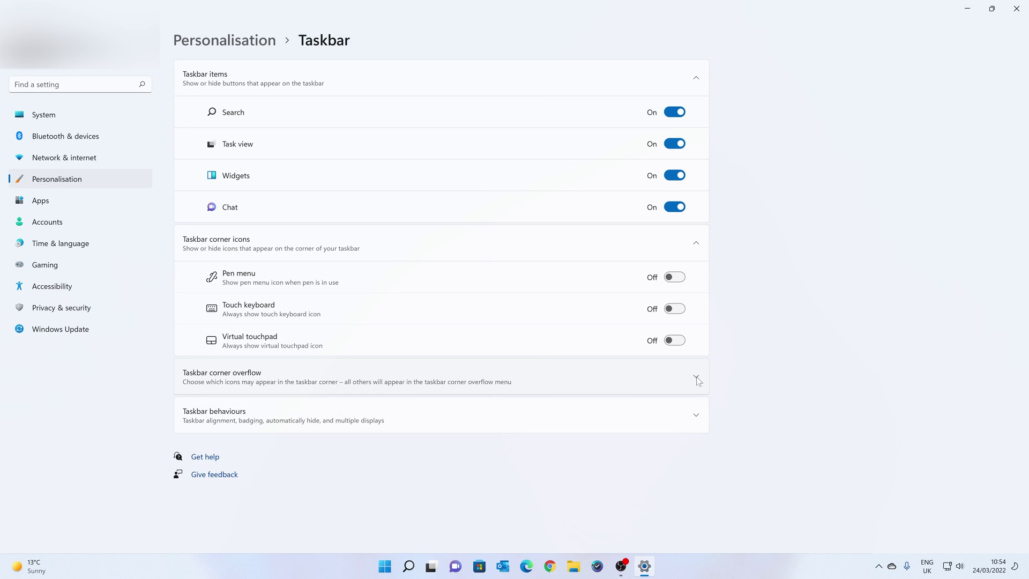
# Step: Under Taskbar corner overflow, turn on OBS Studio, Windows Security, Steam, MSI Center and EpicGamesLauncher
pyautogui.click(697, 379)
pyautogui.scroll(-5, 580, 385)
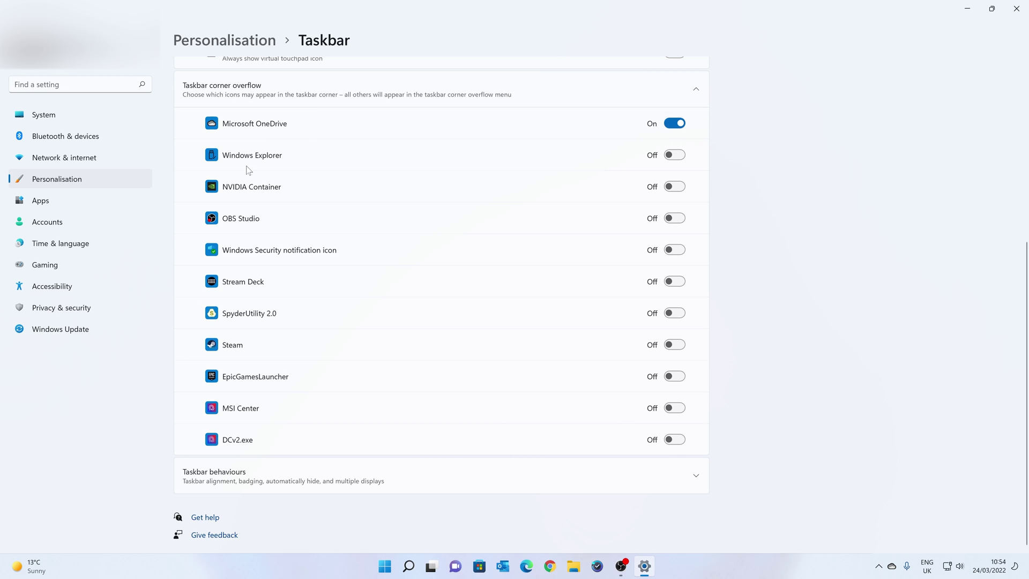
pyautogui.click(674, 218)
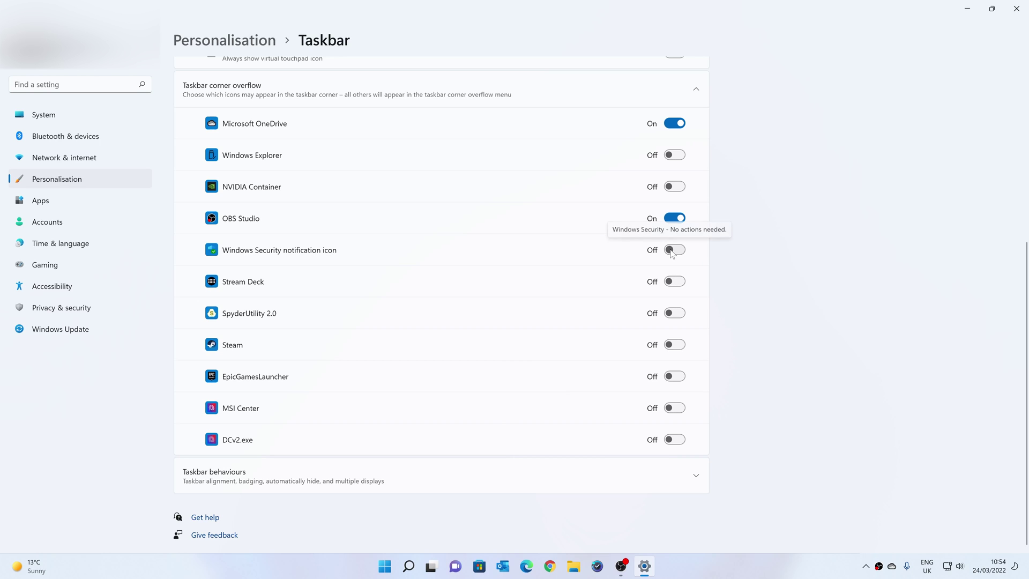
pyautogui.click(672, 254)
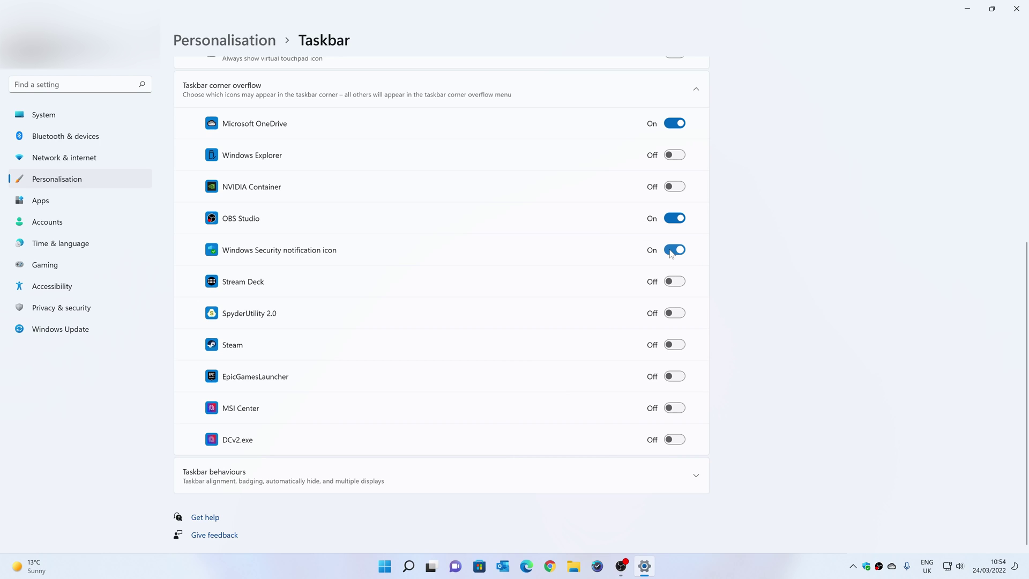
pyautogui.click(668, 348)
pyautogui.click(670, 414)
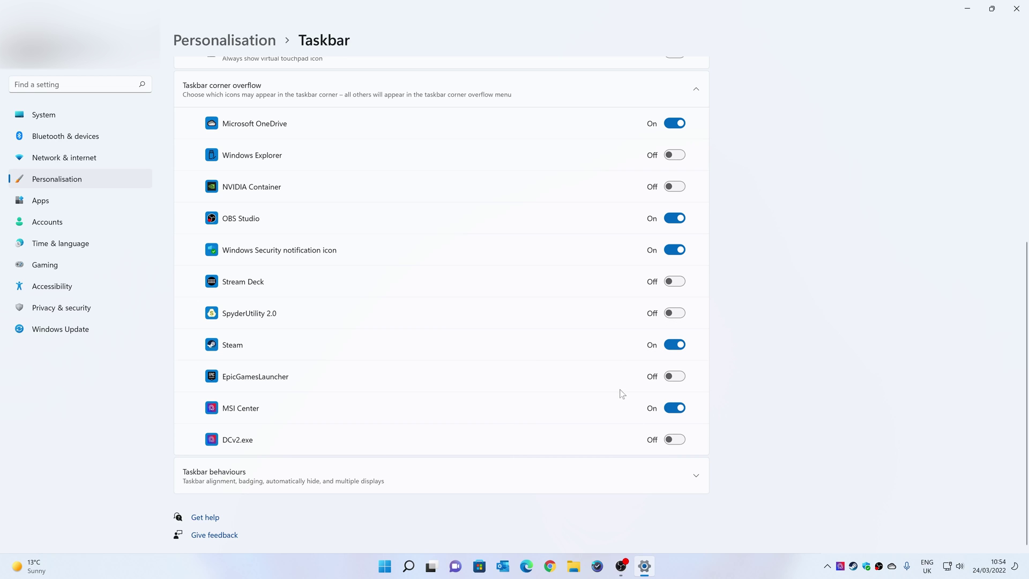
pyautogui.click(668, 379)
pyautogui.click(675, 123)
pyautogui.click(670, 220)
pyautogui.click(674, 250)
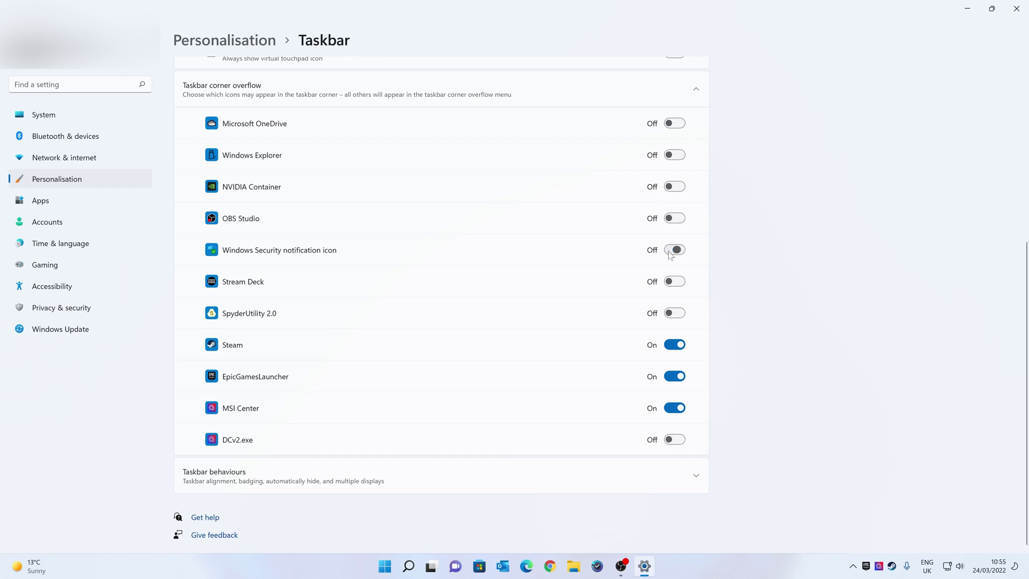
pyautogui.click(674, 344)
pyautogui.click(675, 376)
pyautogui.click(674, 408)
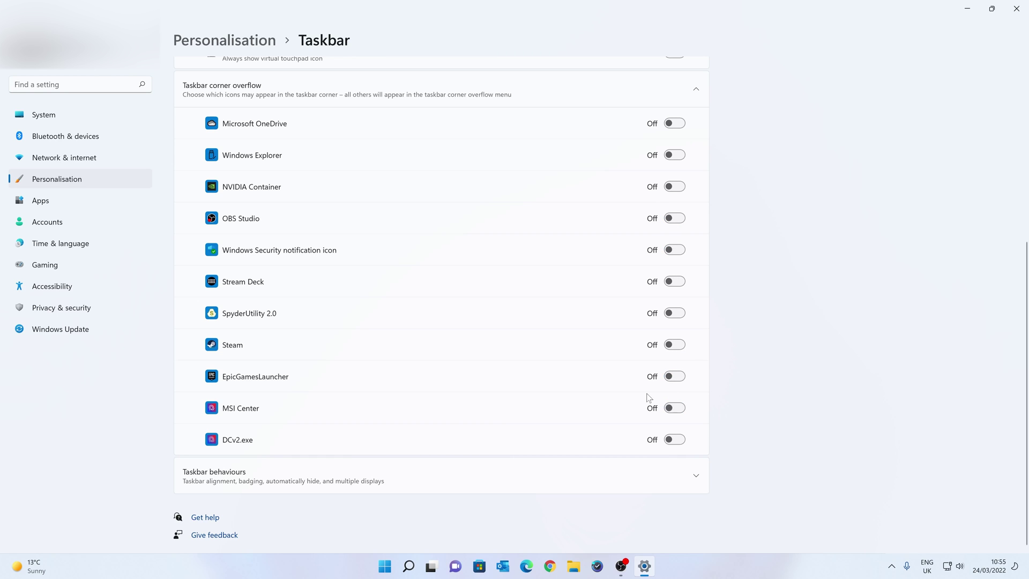
pyautogui.click(670, 124)
pyautogui.click(673, 249)
pyautogui.click(671, 221)
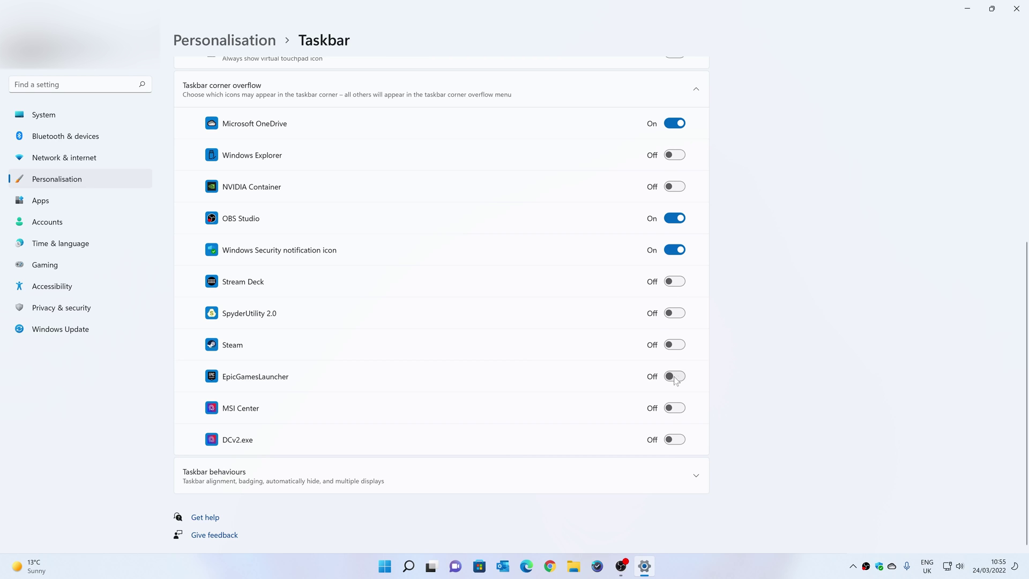
pyautogui.click(670, 345)
pyautogui.click(673, 377)
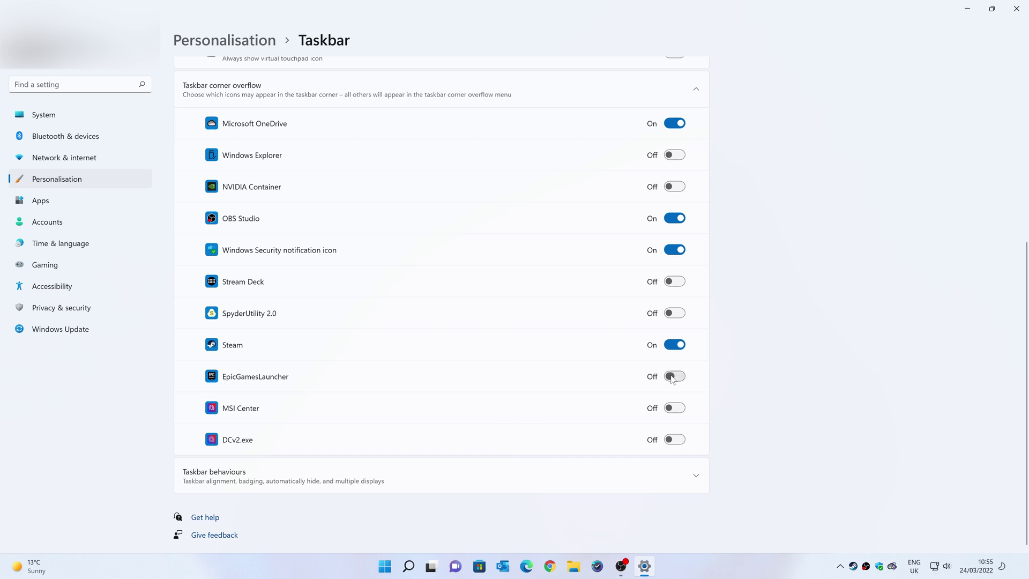
pyautogui.click(674, 408)
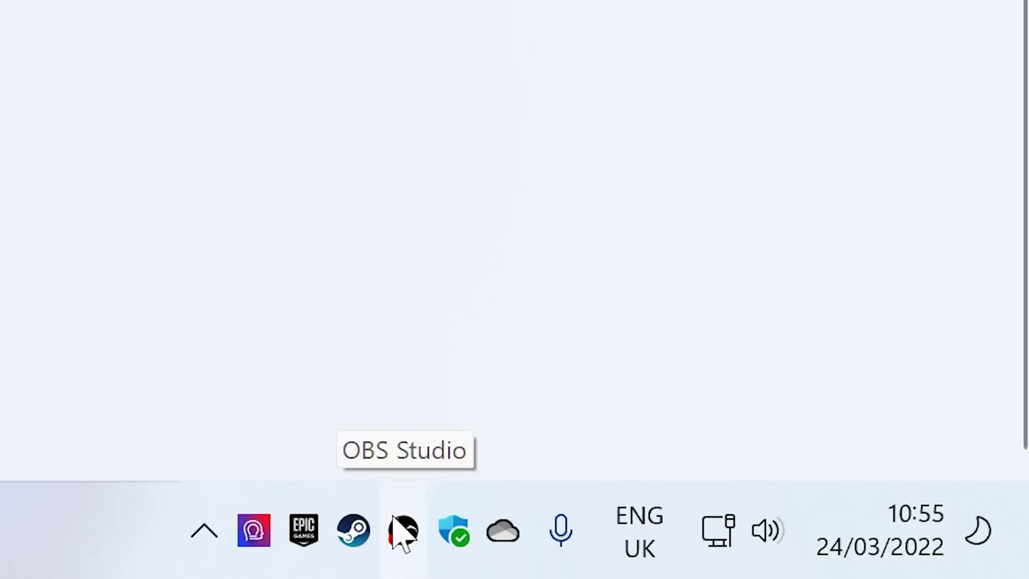
# Step: Open OBS Studio's options menu directly from its taskbar-corner icon
pyautogui.rightClick(866, 566)
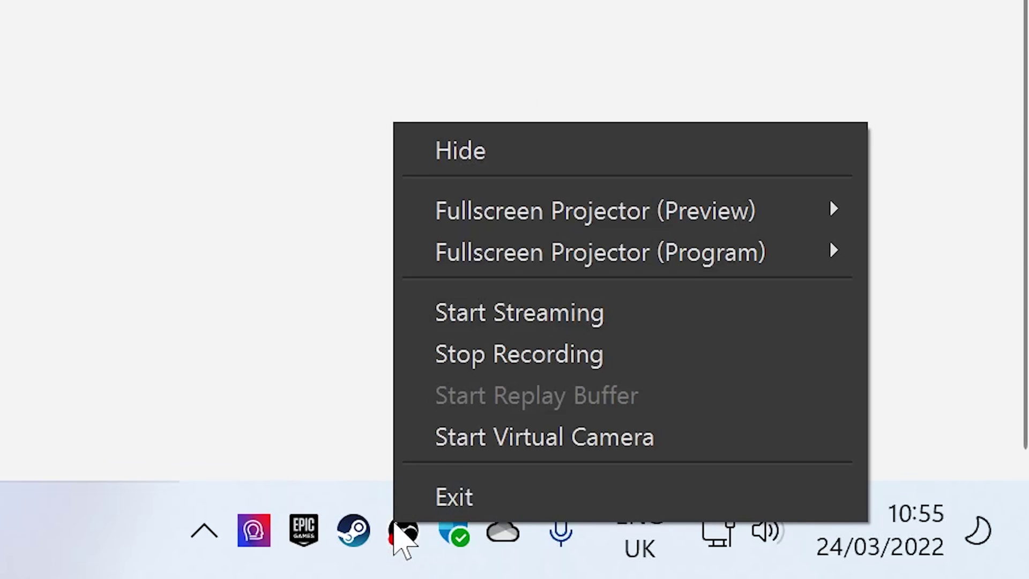